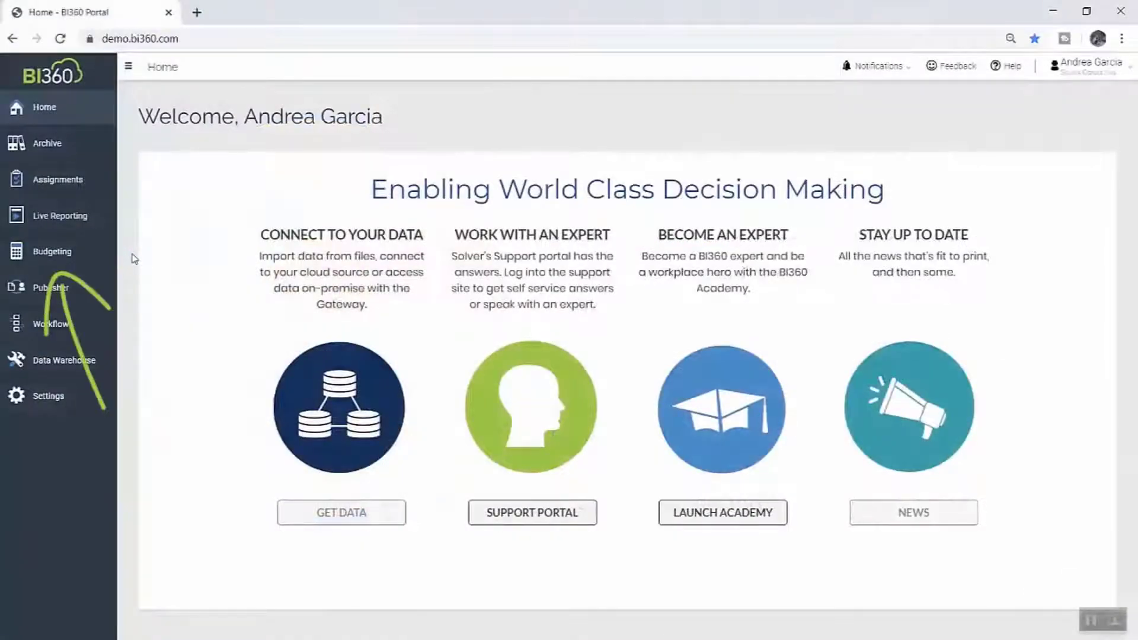
Open the Budgeting report gallery and scroll down to the B630, B702 and B704 template cards.
left_click(101, 260)
mouse_move(261, 256)
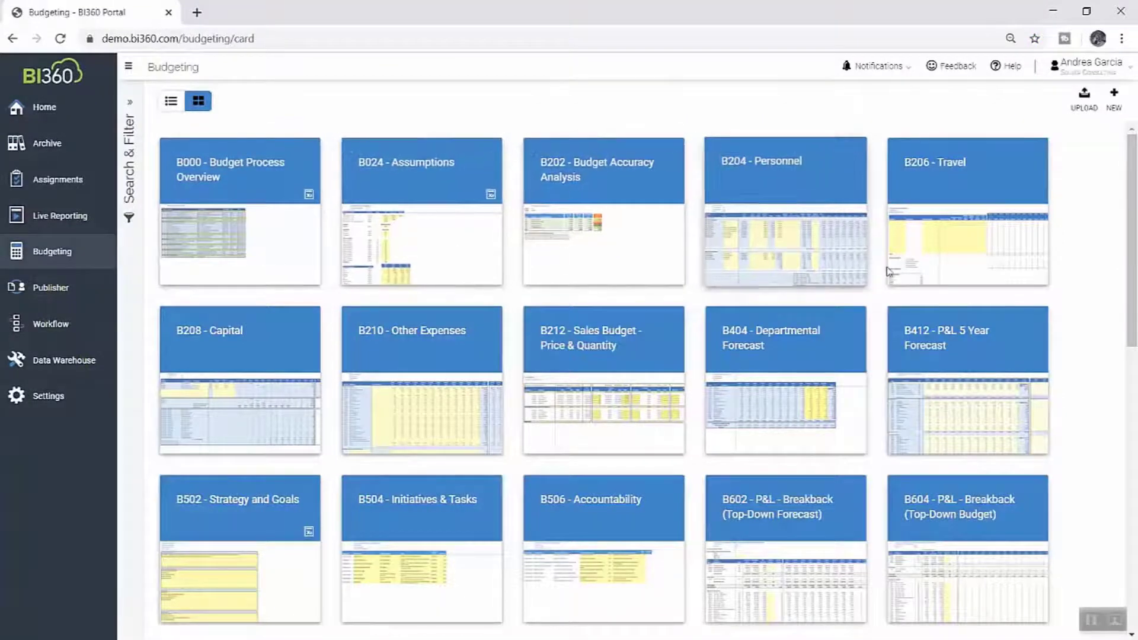
mouse_move(1037, 277)
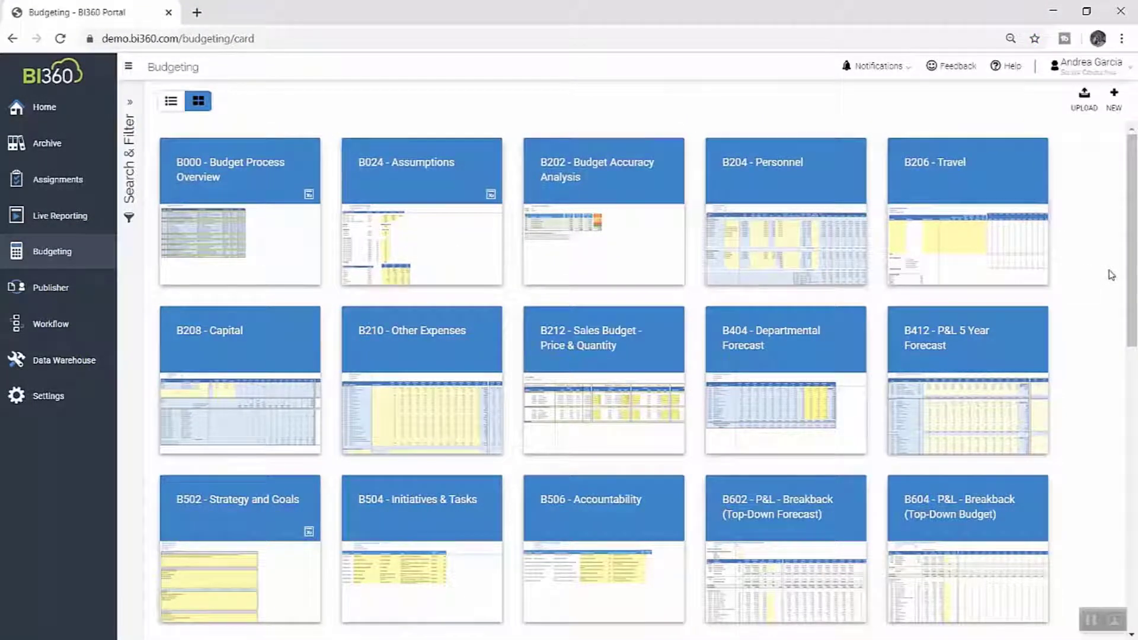
left_click_drag(1134, 274, 1134, 348)
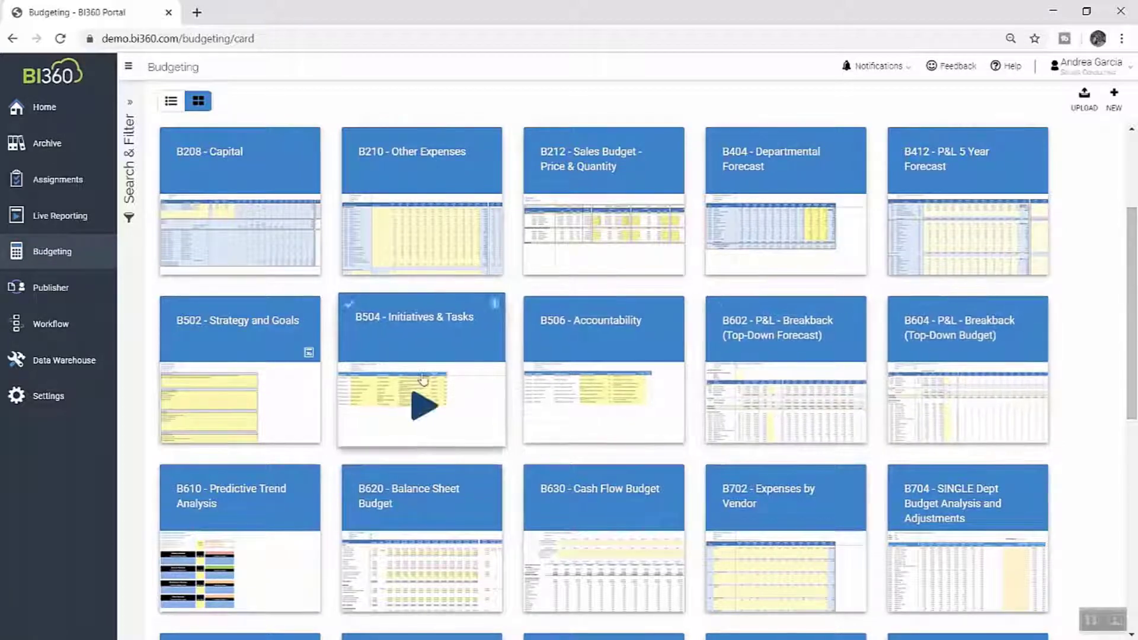
In B502 Strategy and Goals, enter 875,000 Net Income for Q1 and fill it across Q2–Q4 2021.
left_click(238, 407)
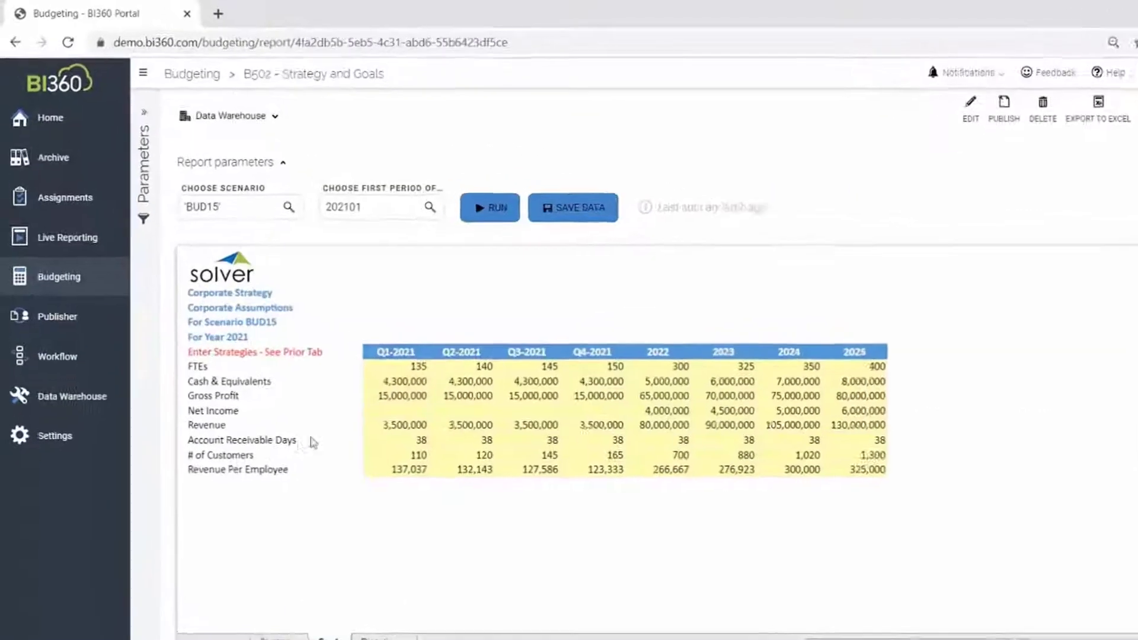
left_click(376, 414)
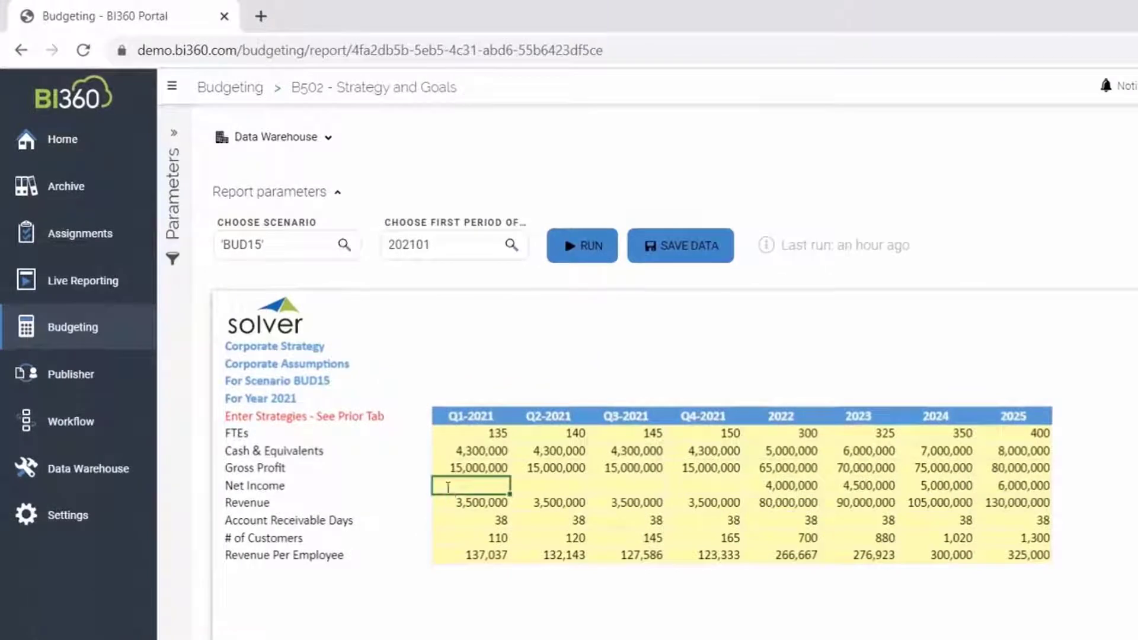
double_click(448, 488)
type("875000")
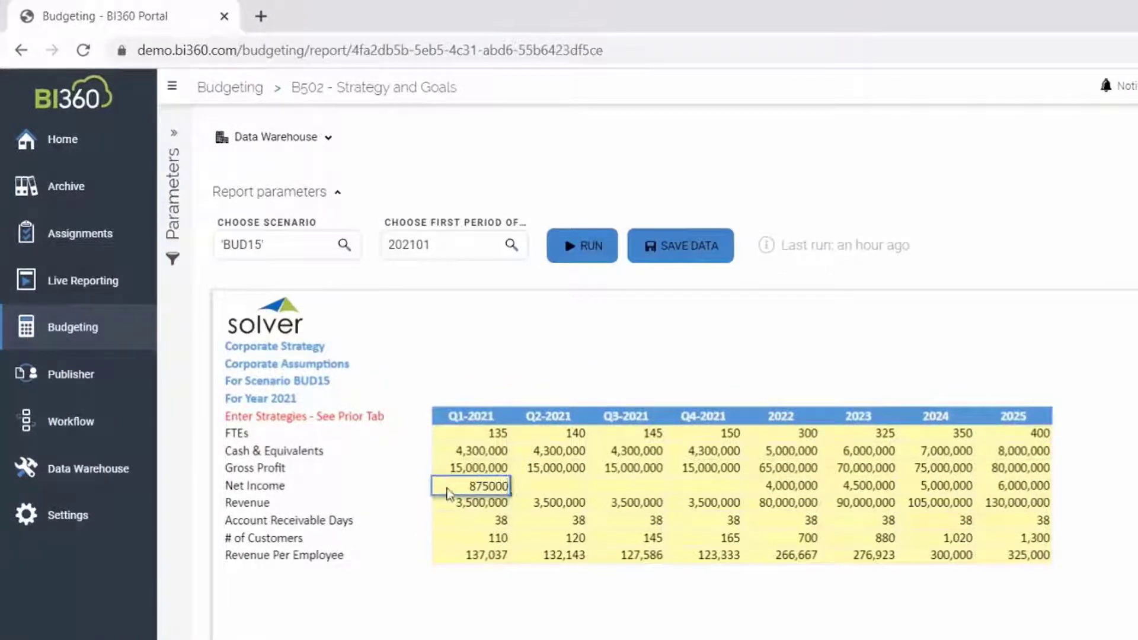
key("Return")
key("Tab")
key("shift+Right")
key("shift+Right")
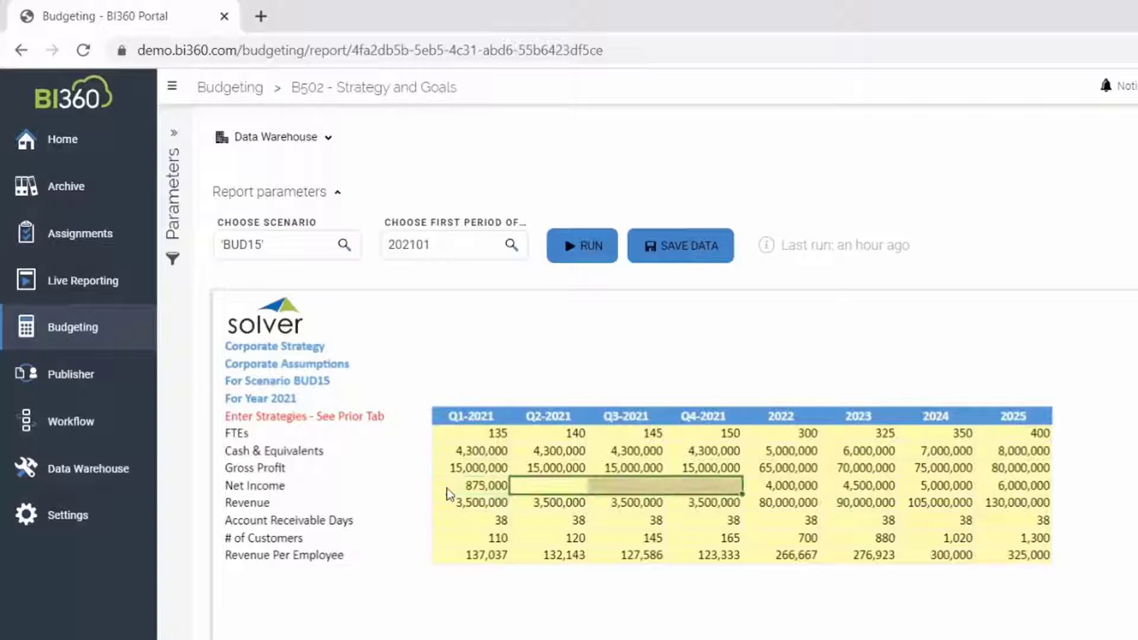
type("875,000\t875,000\t875,000")
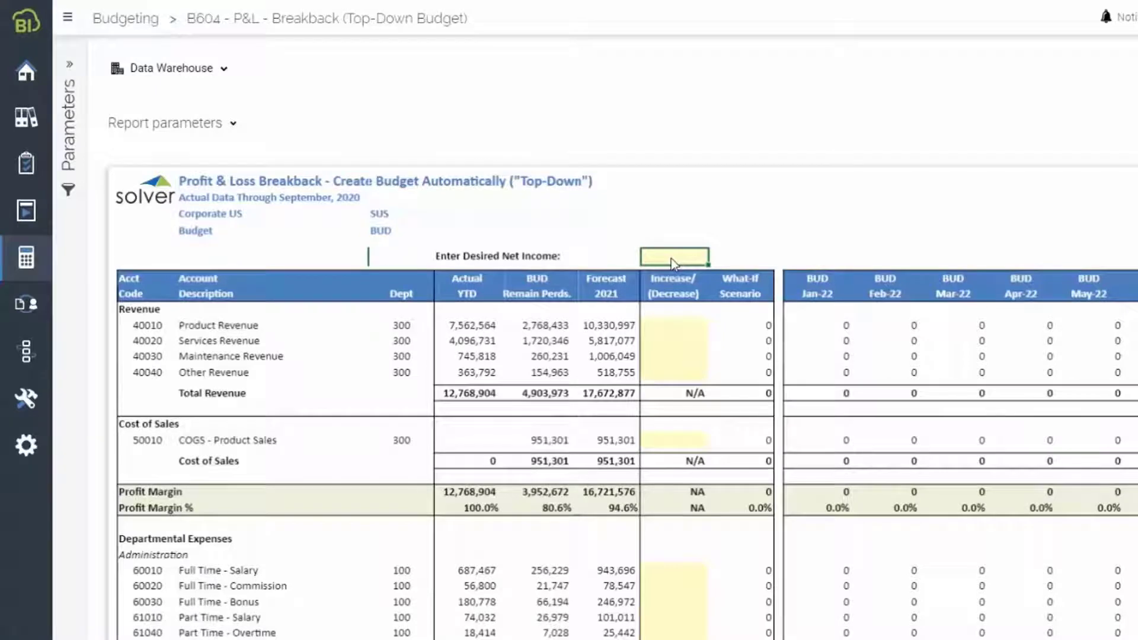
In B604, target $3,500,000 net income with Product Revenue up 10% and Other Revenue down 5%.
type("3500000")
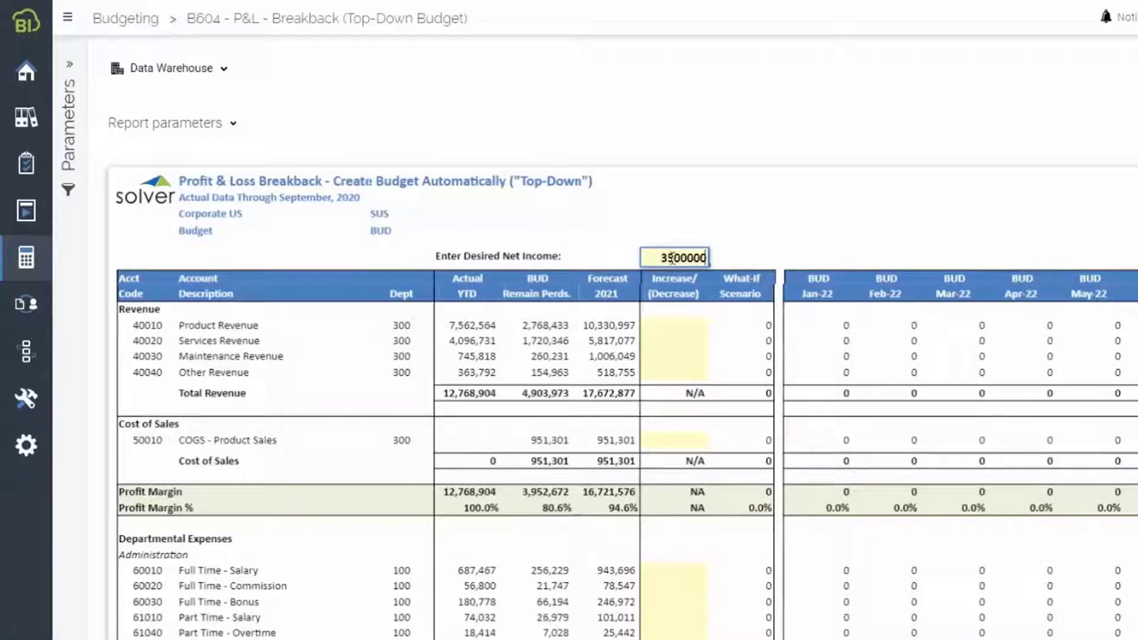
key("Return")
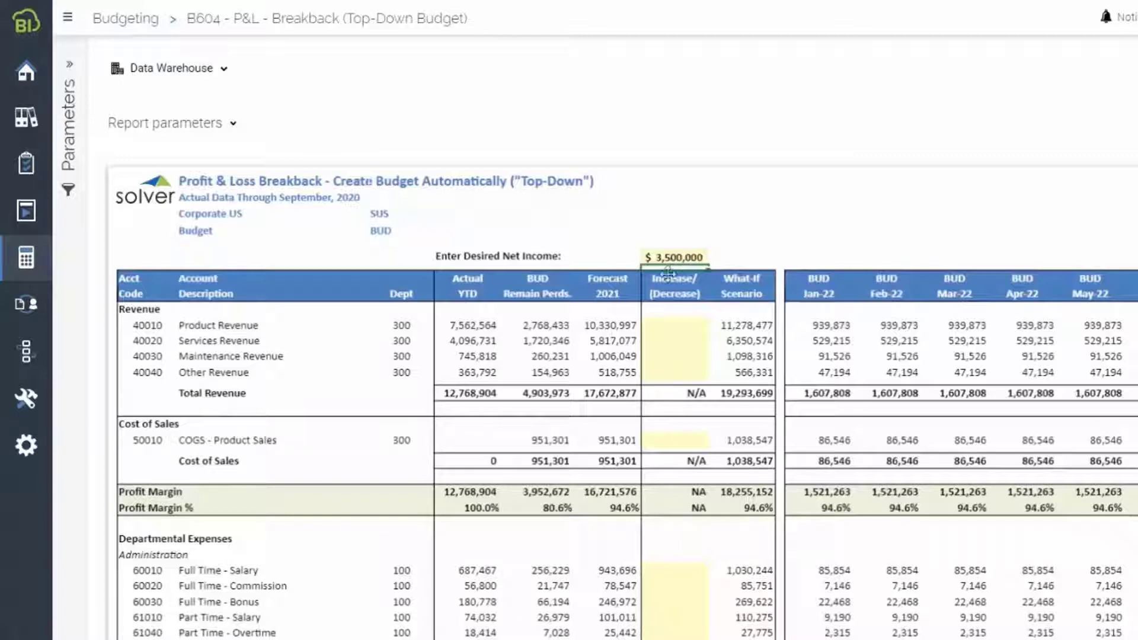
left_click(669, 334)
double_click(669, 330)
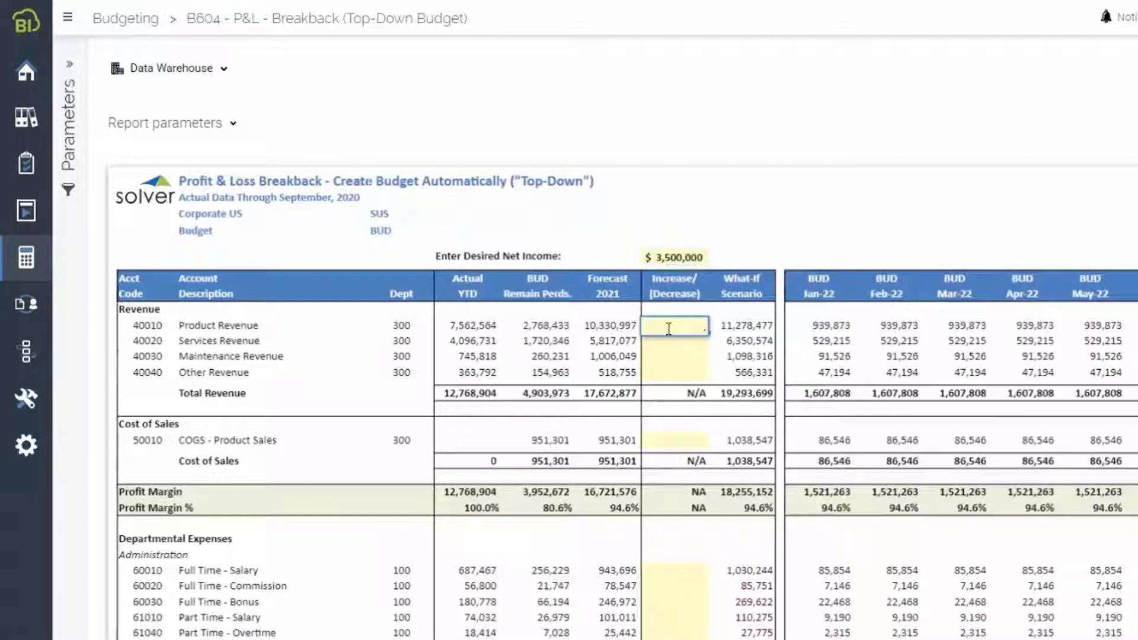
type("10")
key("Return")
key("Down")
key("Down")
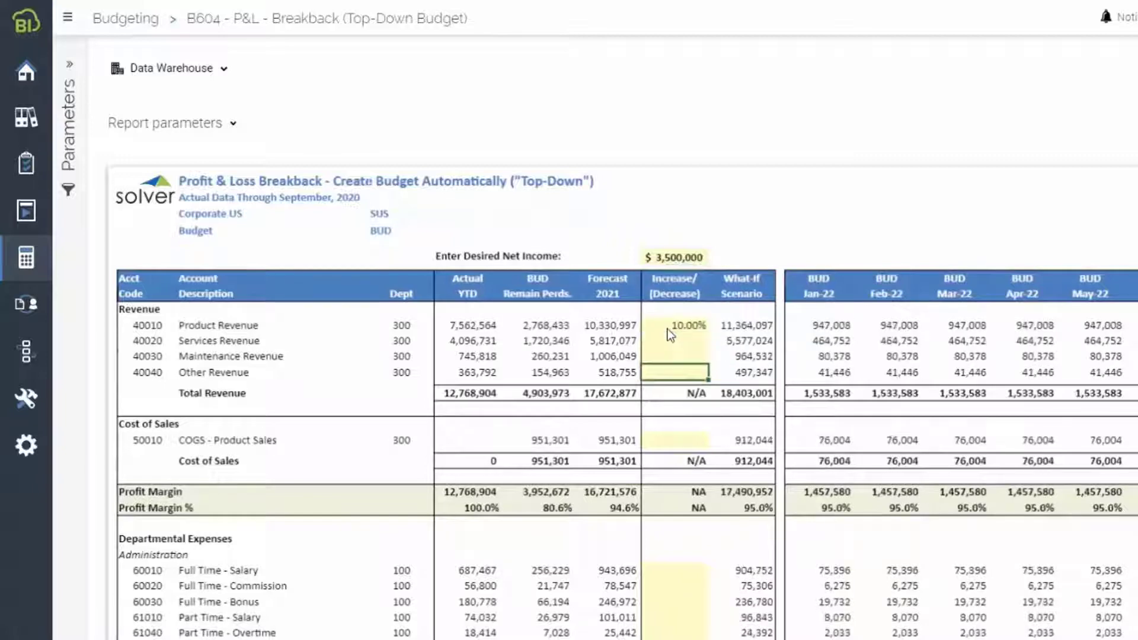
type("-")
type("5")
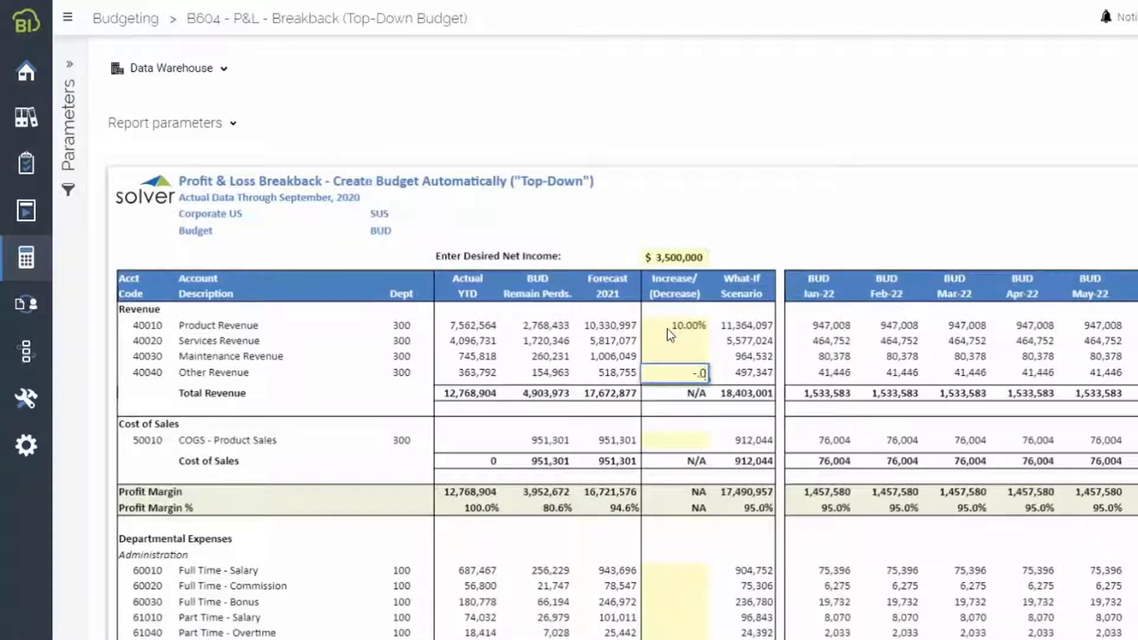
key("Return")
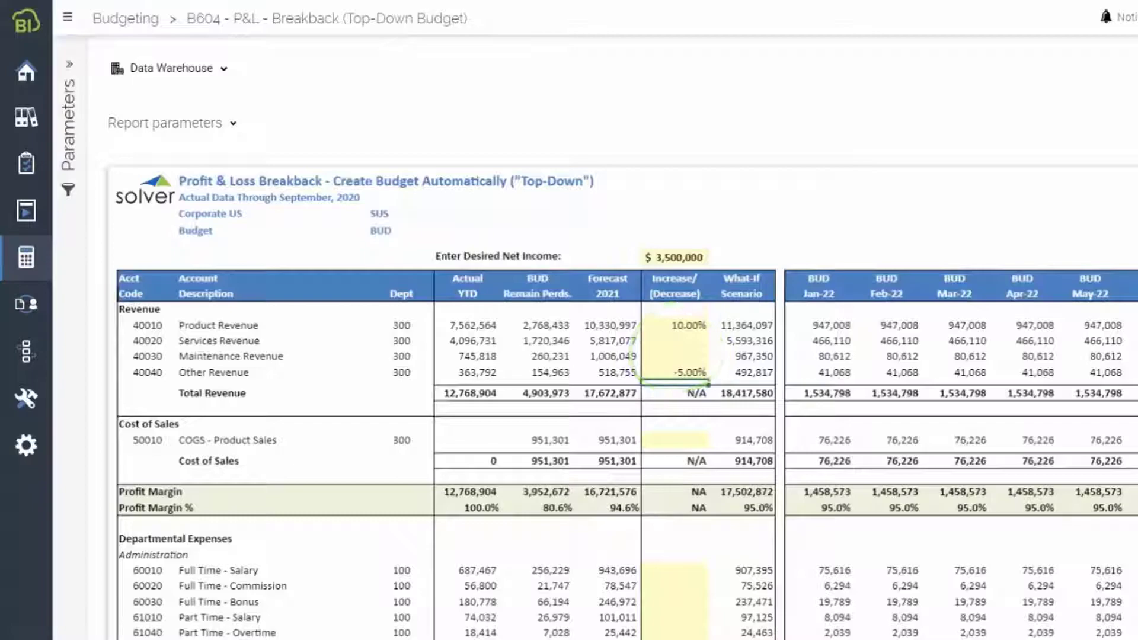
left_click_drag(745, 599, 773, 599)
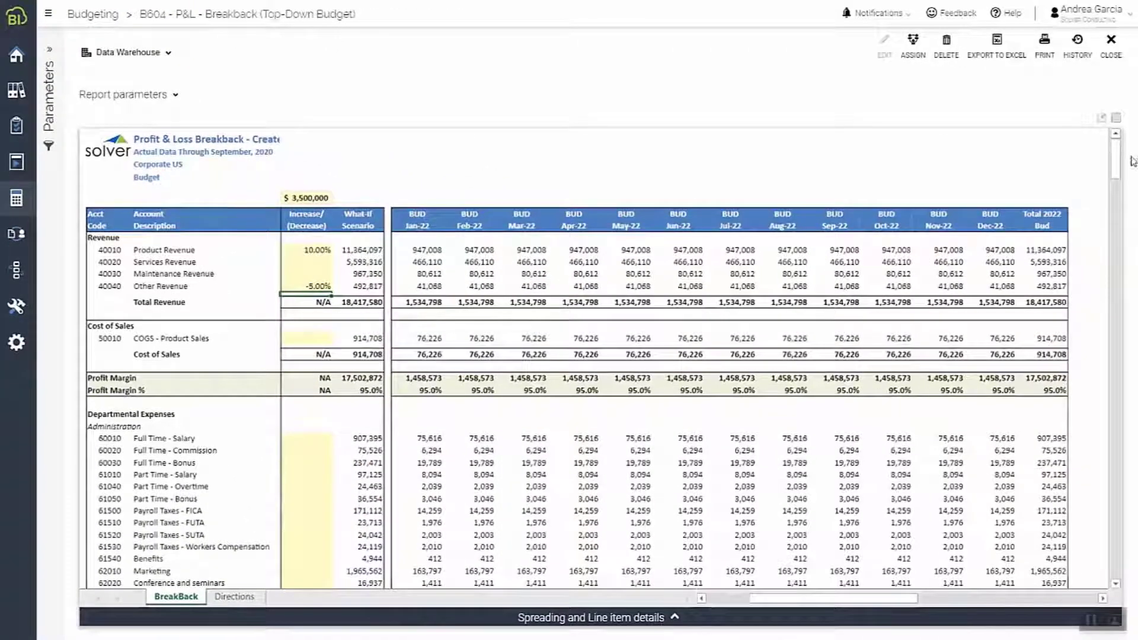
left_click_drag(1116, 162, 1100, 538)
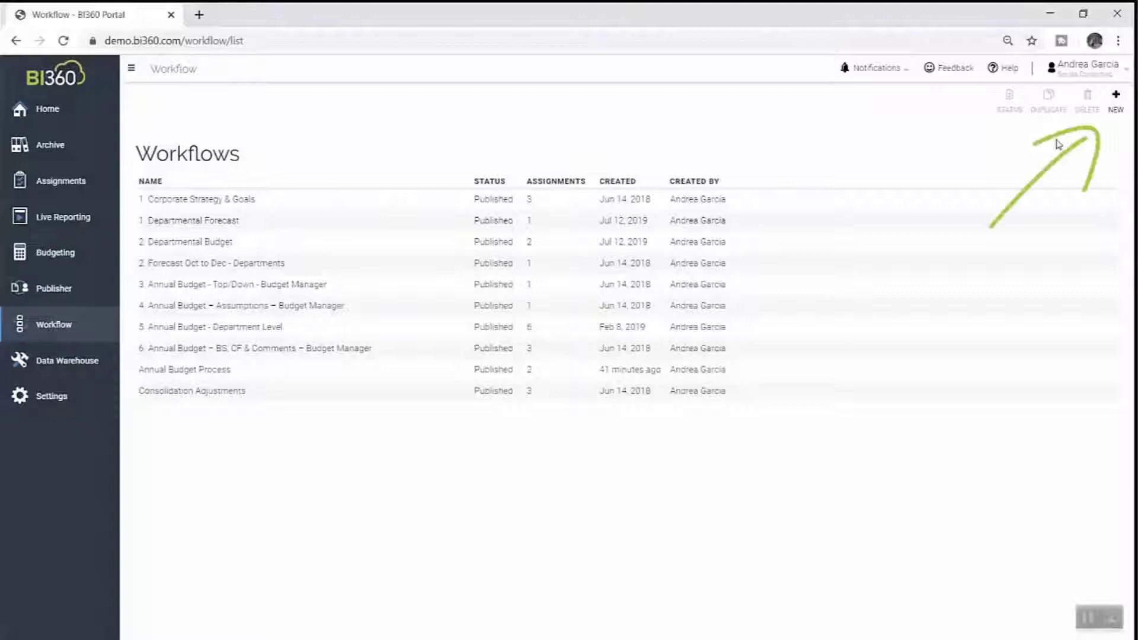
Create a new workflow named 'Annual Budget Process' running from 01/01/2020 to 01/31/2020.
left_click(1116, 98)
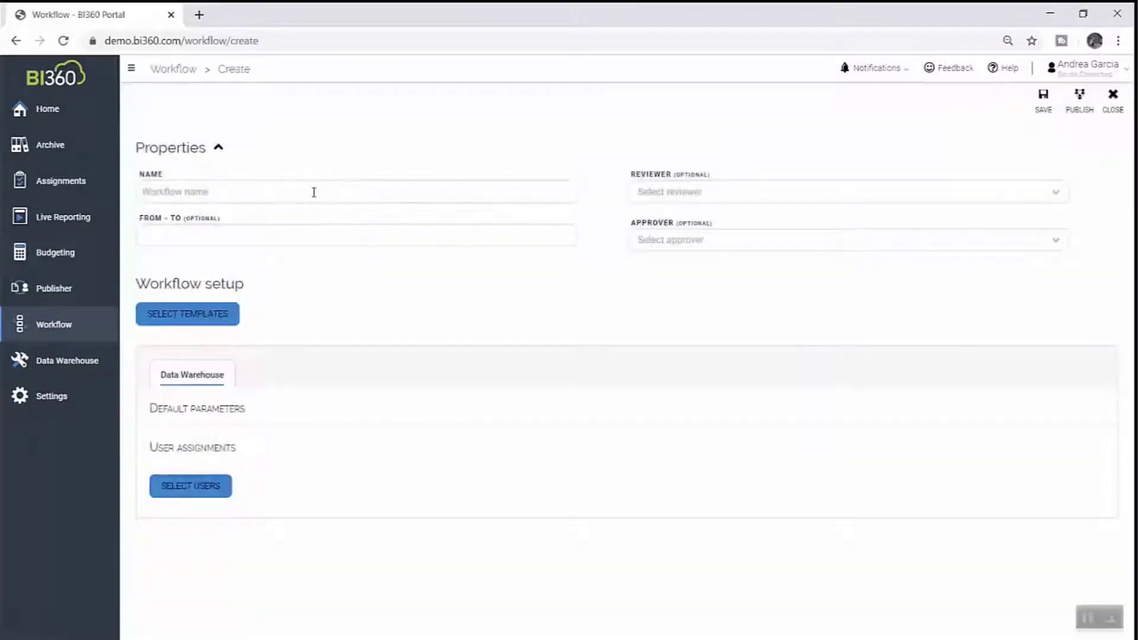
left_click(313, 192)
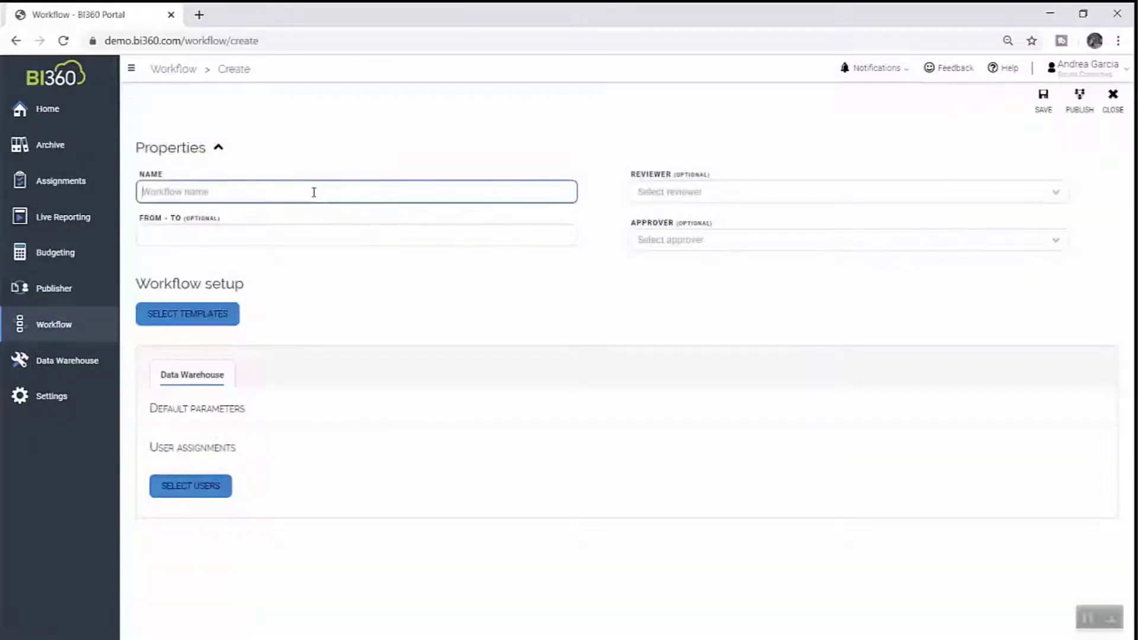
type("Annual")
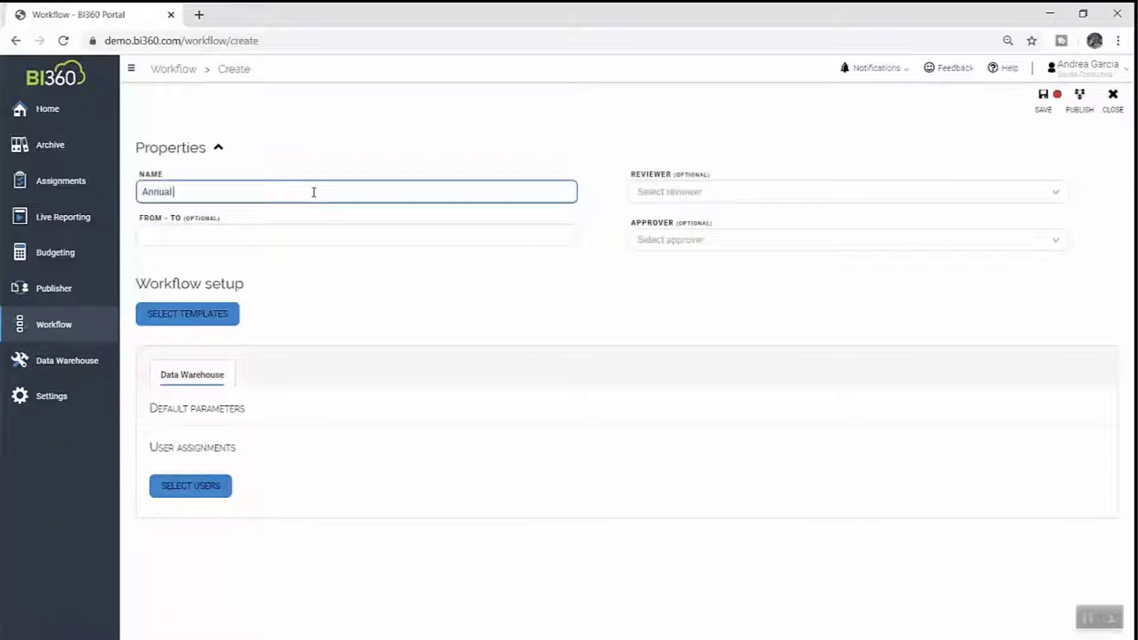
type(" Budget Process")
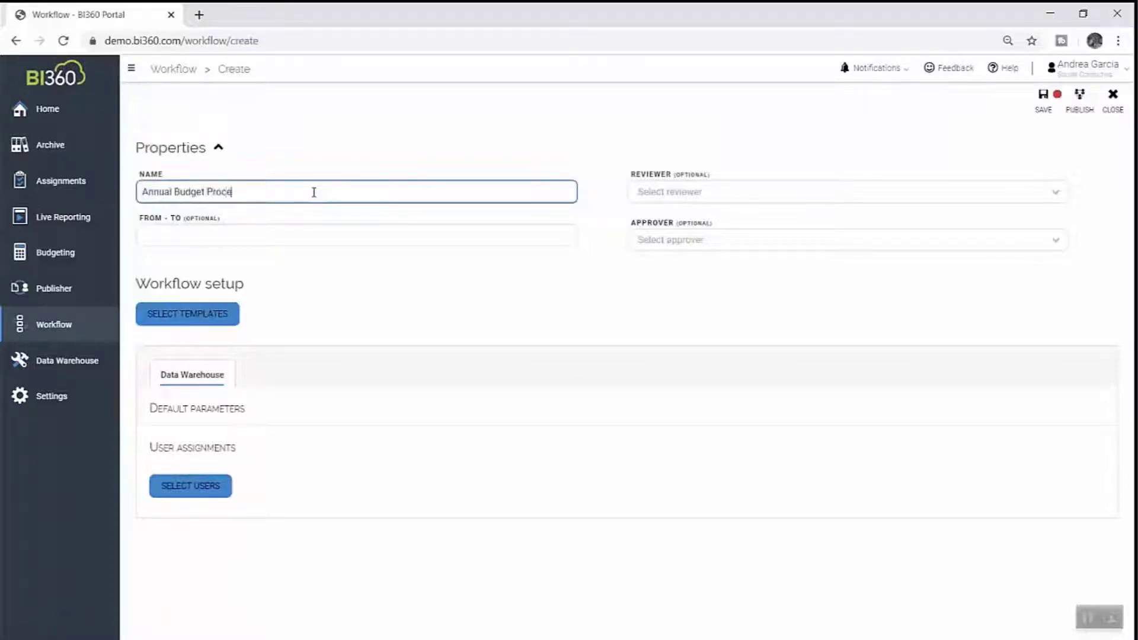
left_click(319, 233)
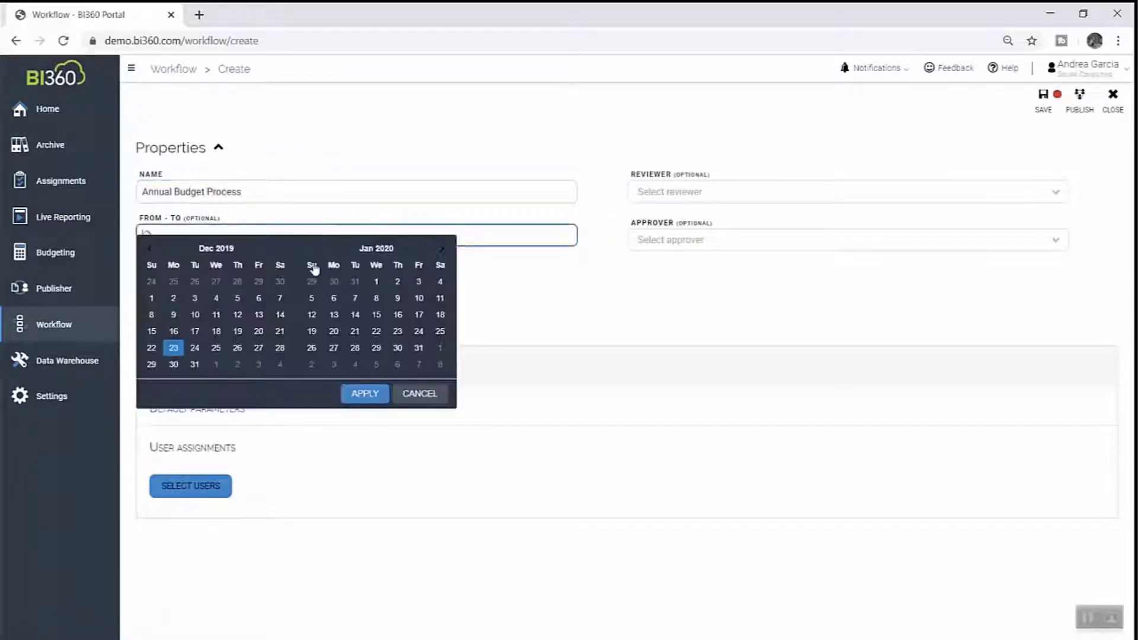
left_click(376, 282)
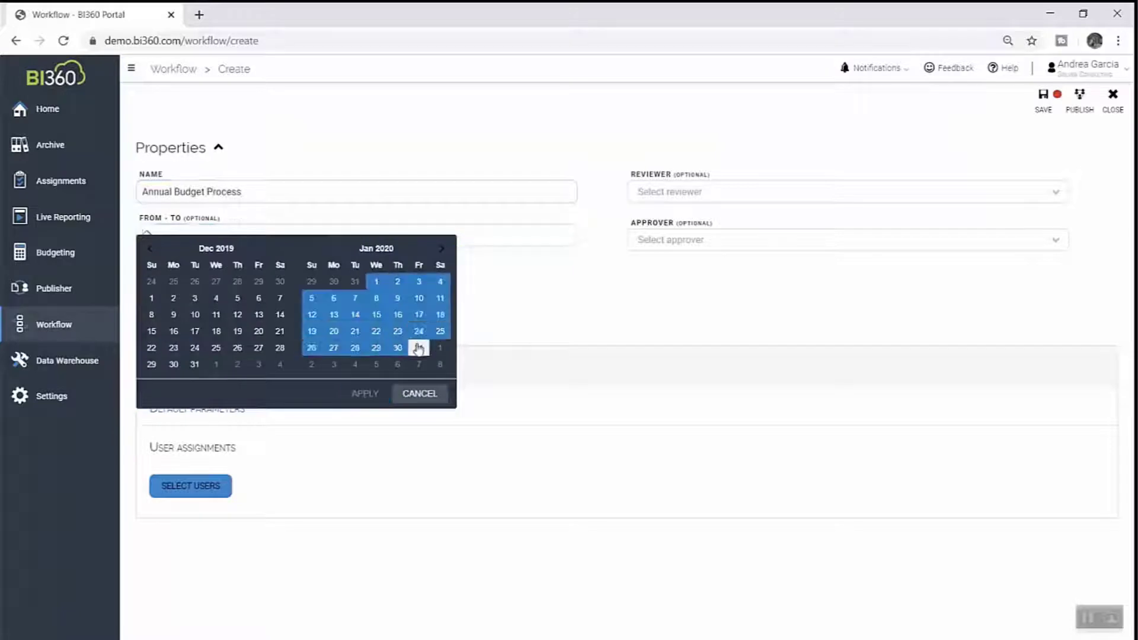
left_click(421, 350)
left_click(383, 394)
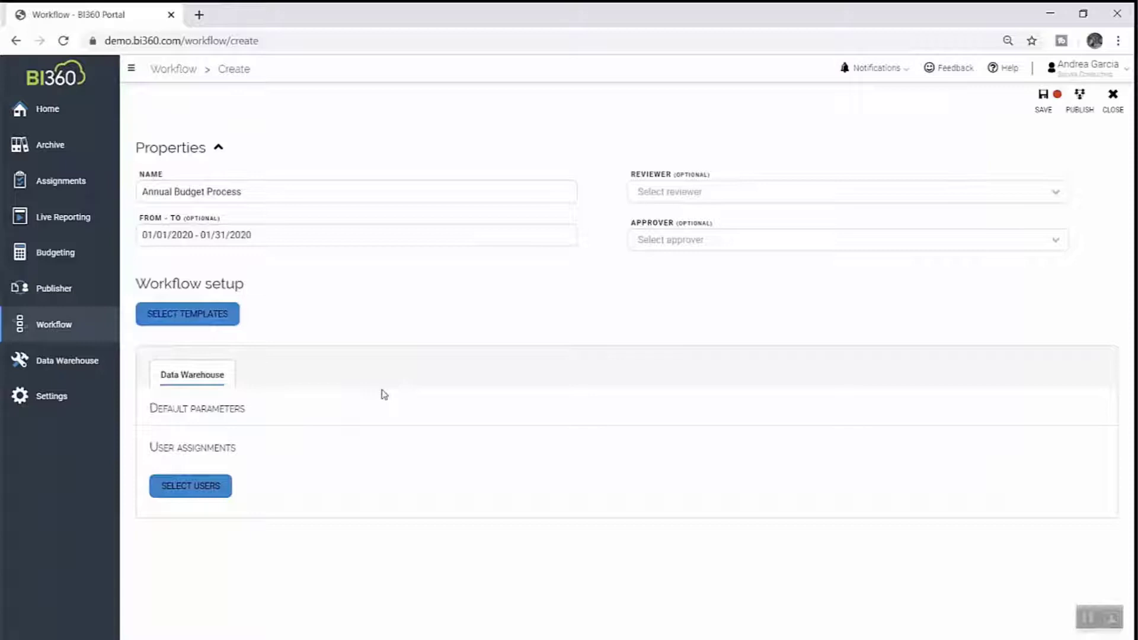
Add the B208 - Capital and B210 - Other Expenses templates to the workflow.
left_click(231, 314)
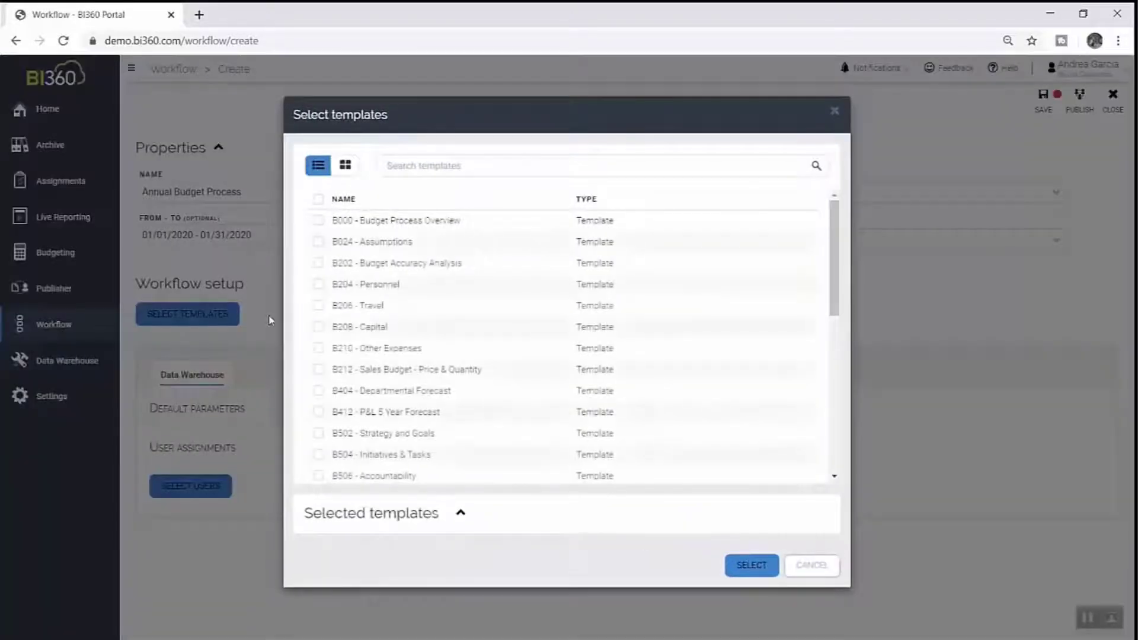
left_click(319, 332)
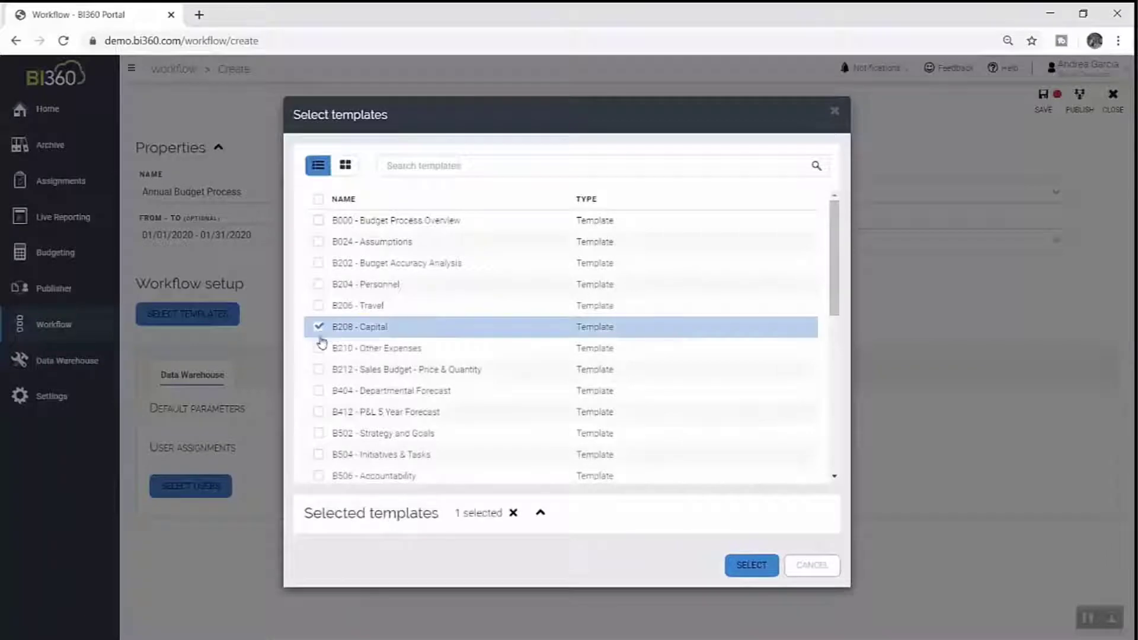
left_click(319, 348)
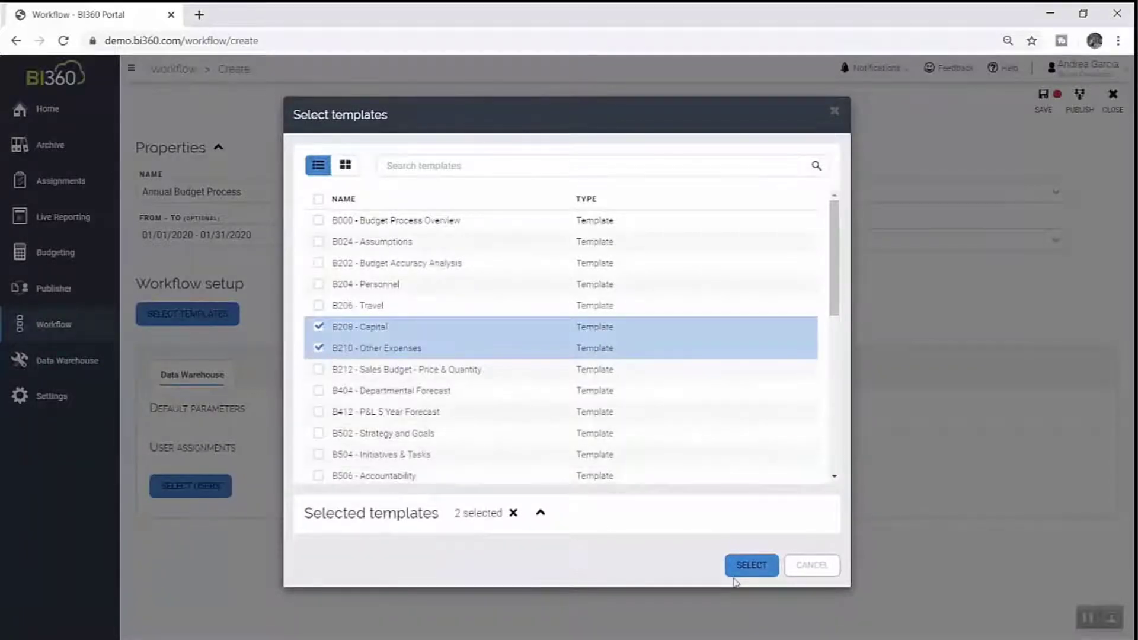
left_click(749, 567)
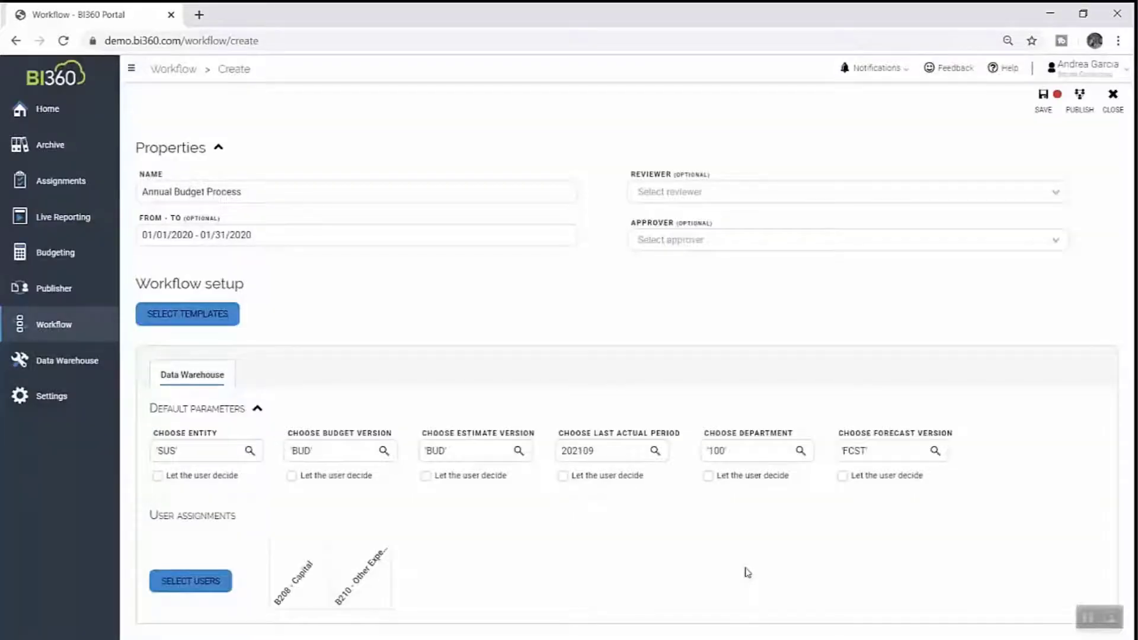
Assign one user to both templates and choose the workflow's approver.
left_click(165, 595)
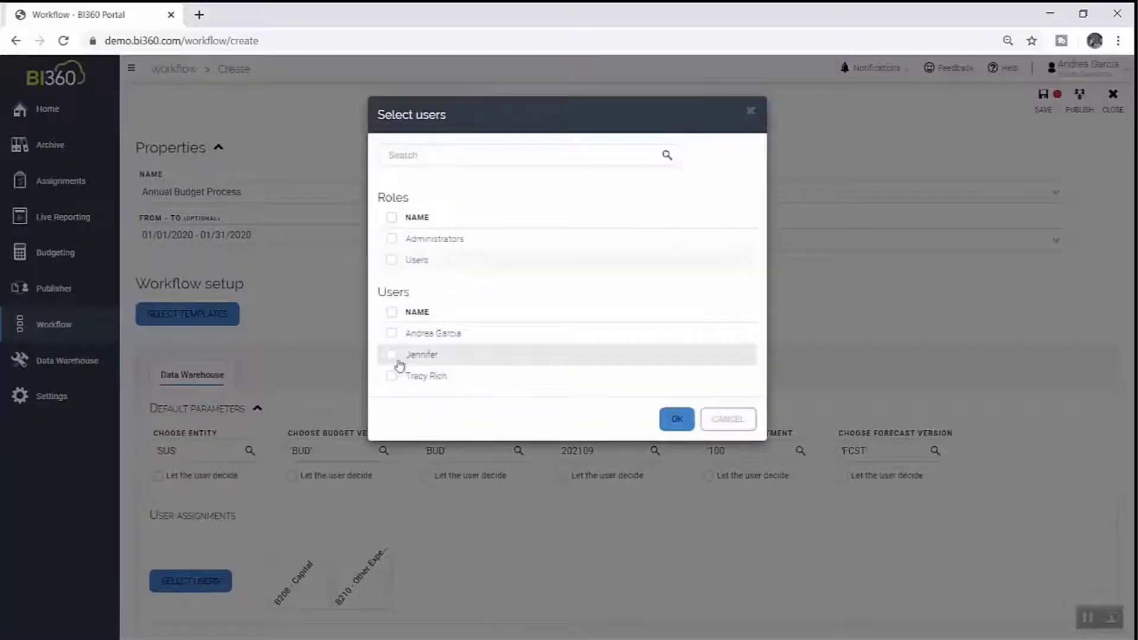
left_click(391, 356)
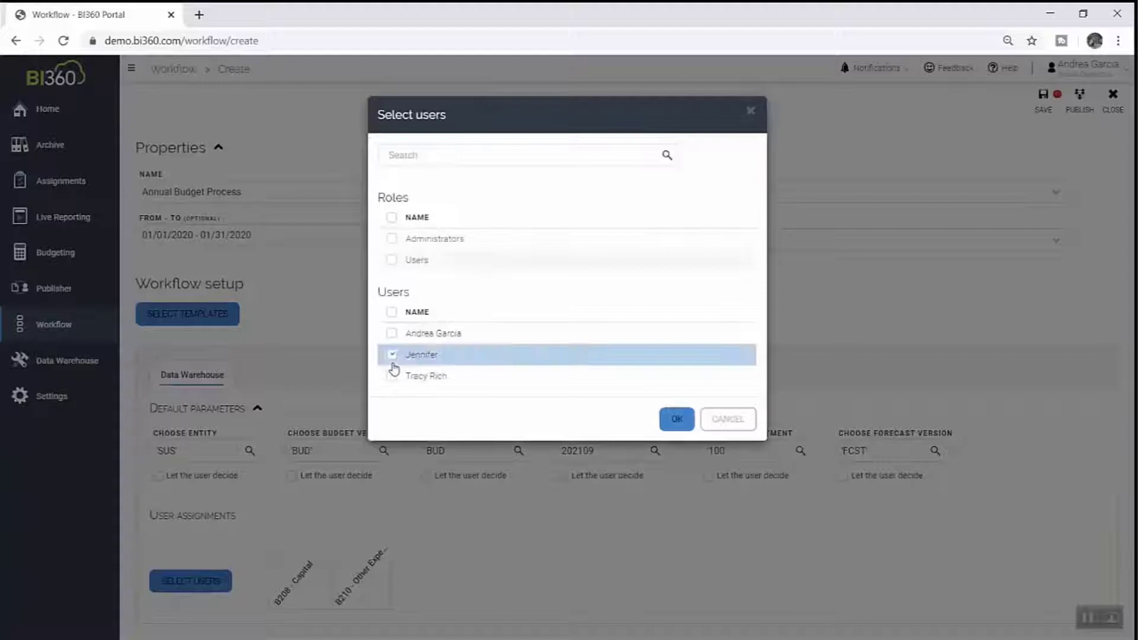
left_click(682, 425)
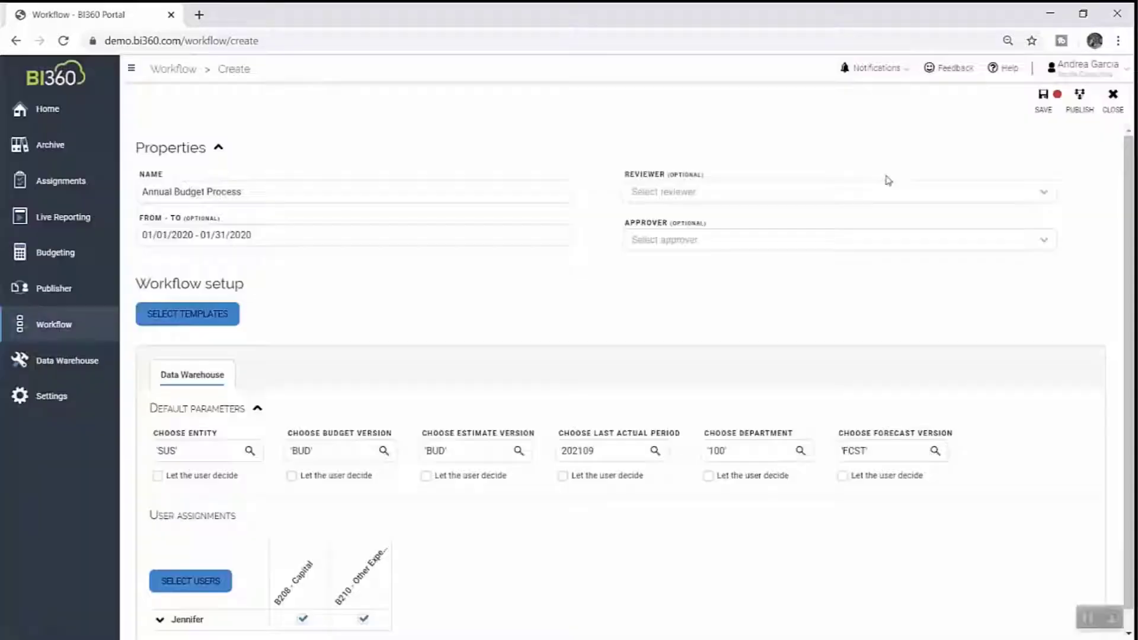
left_click(869, 249)
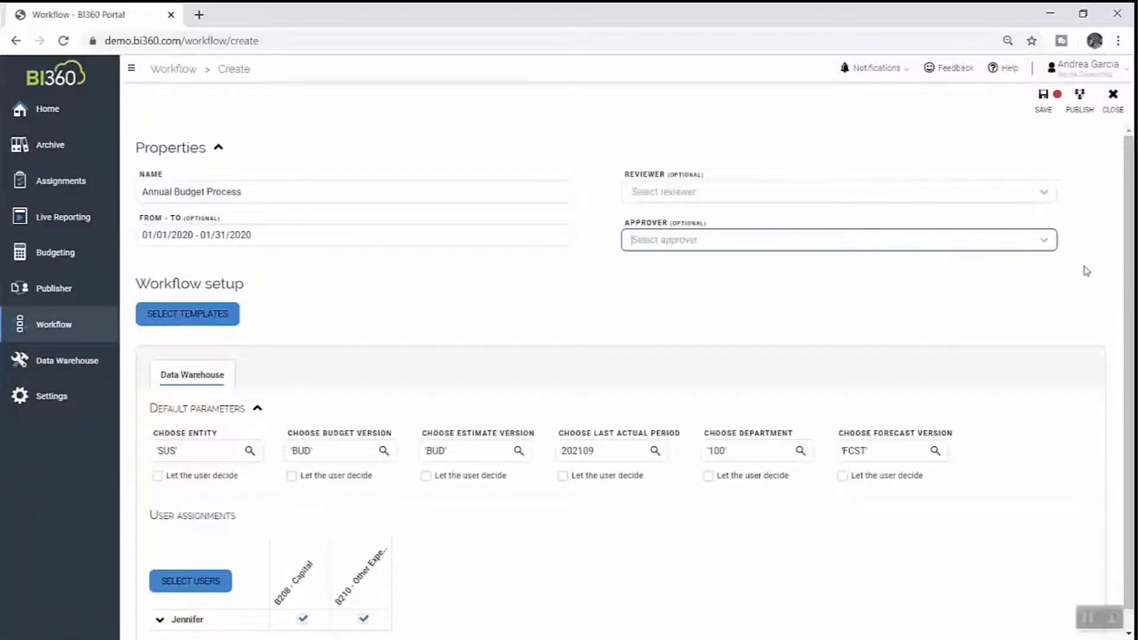
left_click(1043, 240)
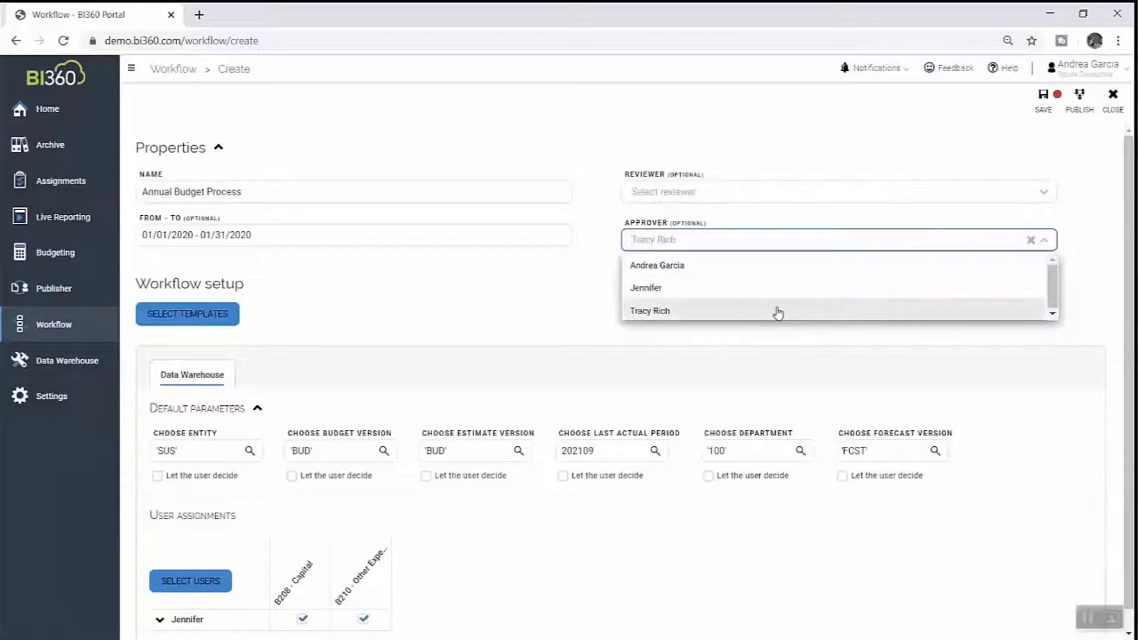
left_click(762, 273)
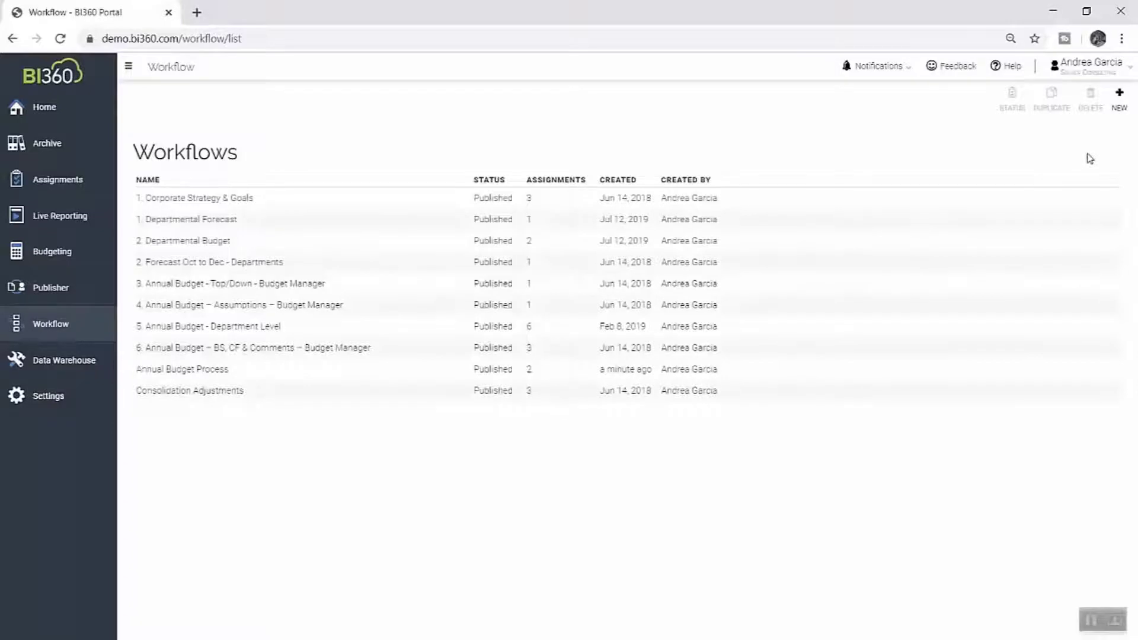
Select the '5. Annual Budget - Department Level' workflow and view its status board.
left_click(874, 332)
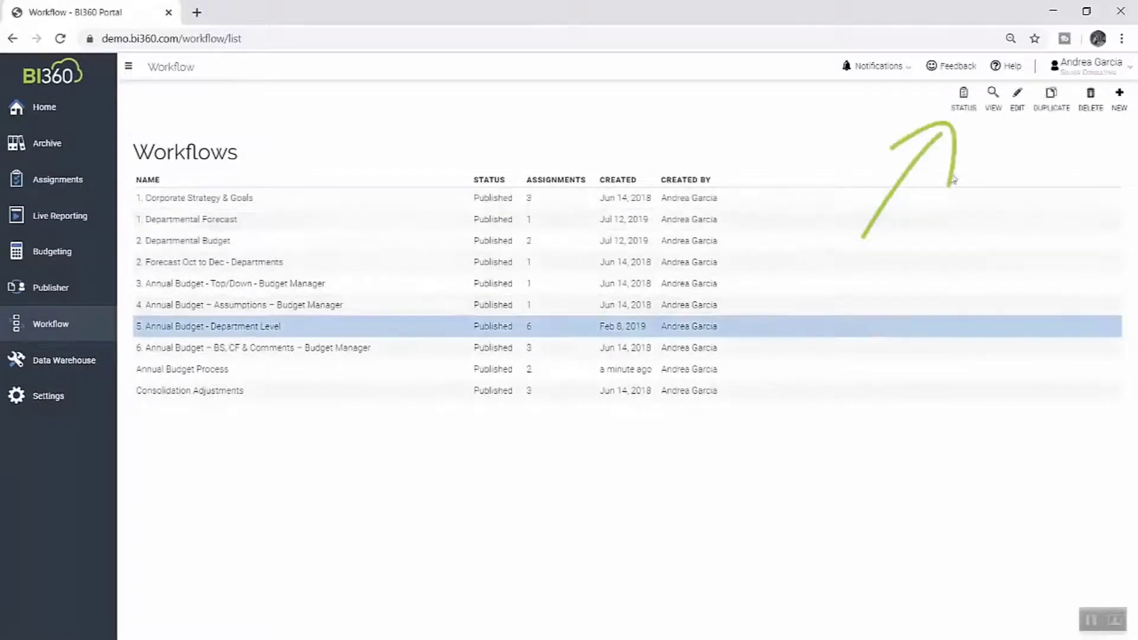
left_click(964, 102)
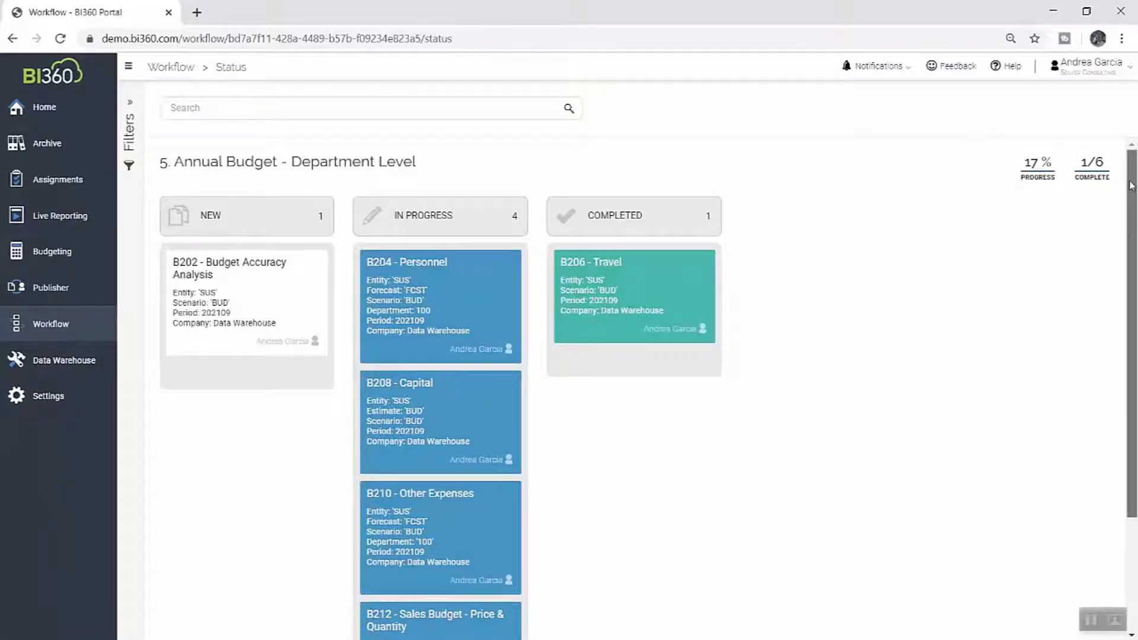
left_click_drag(1132, 185, 1132, 239)
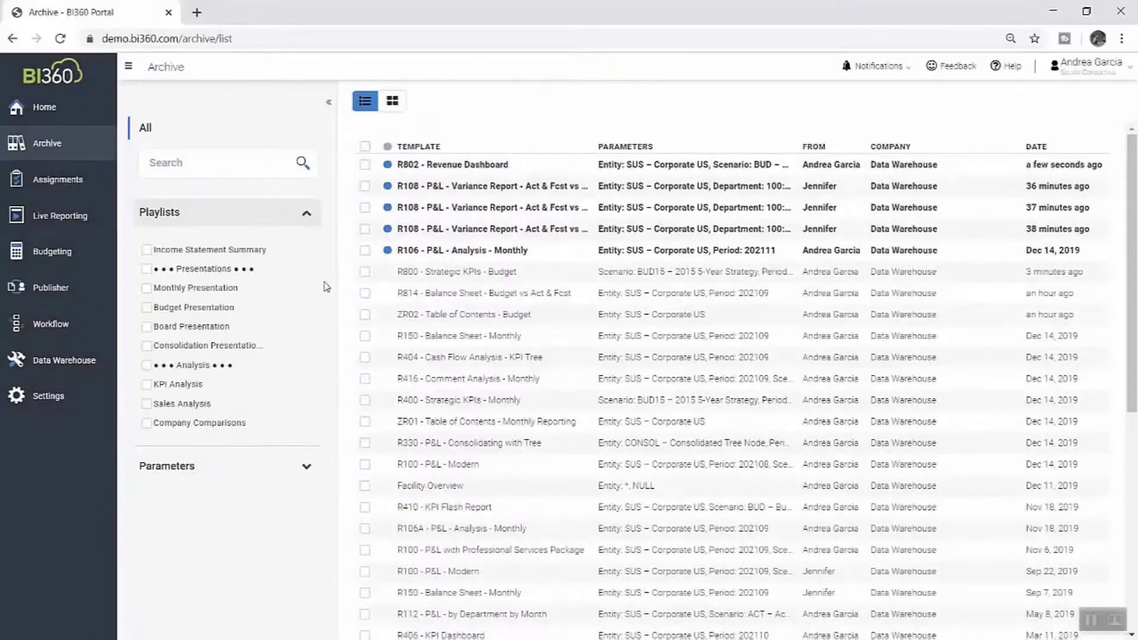
Filter the Archive to the Budget Presentation playlist and play it full screen.
left_click(211, 309)
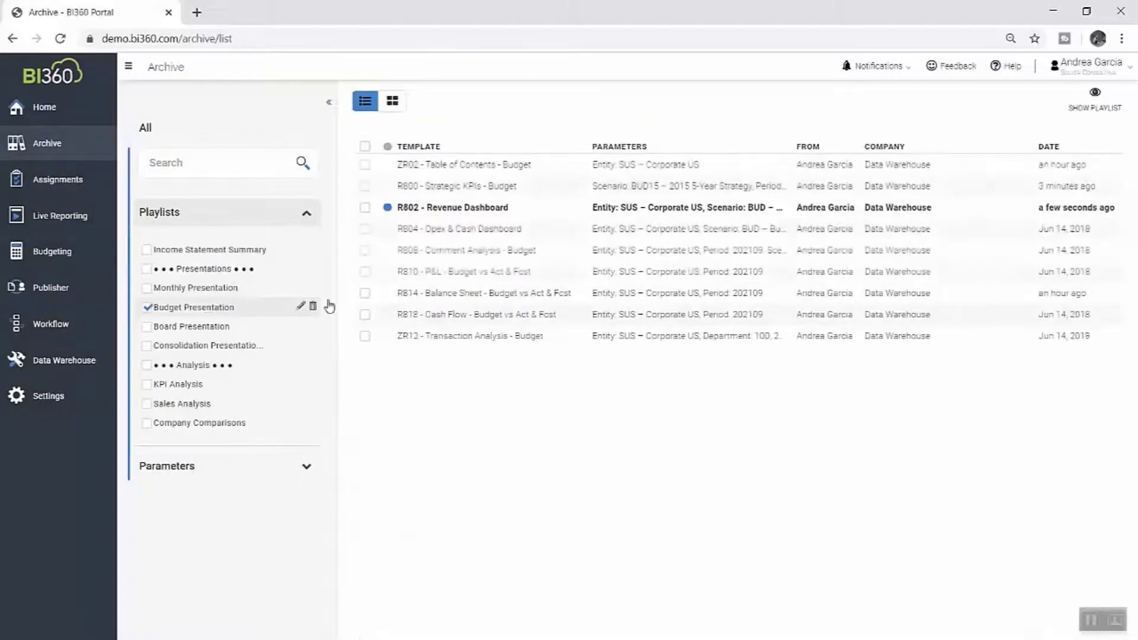
left_click(1080, 111)
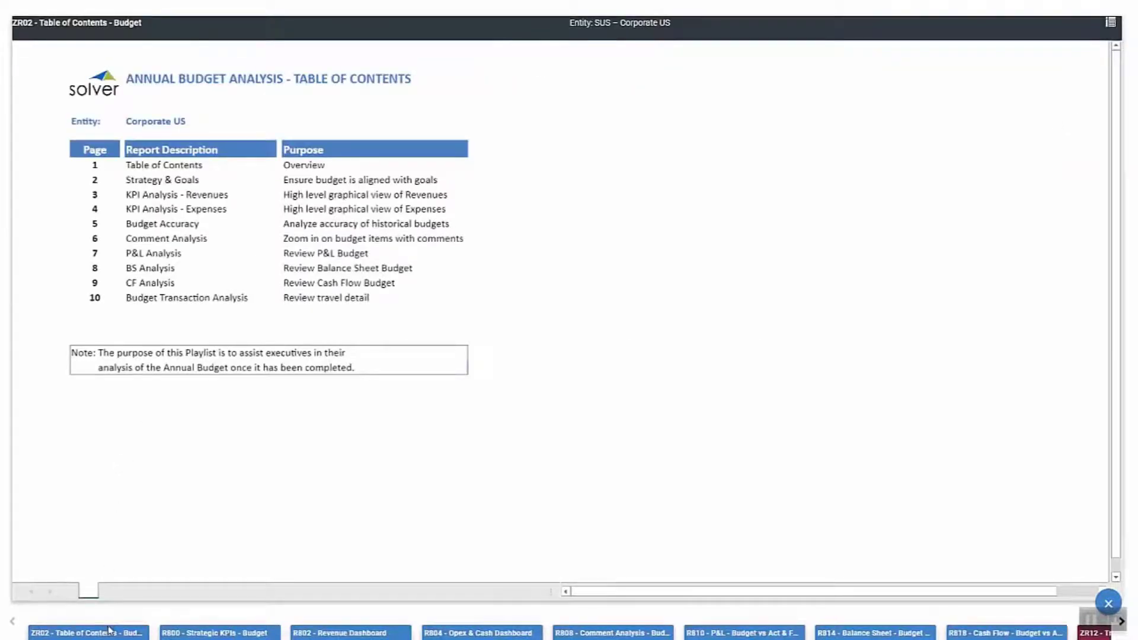
Move through R800 Strategic KPIs and R802 Revenue Dashboard to R814, drilling into Cash & Equivalents budget.
left_click(207, 629)
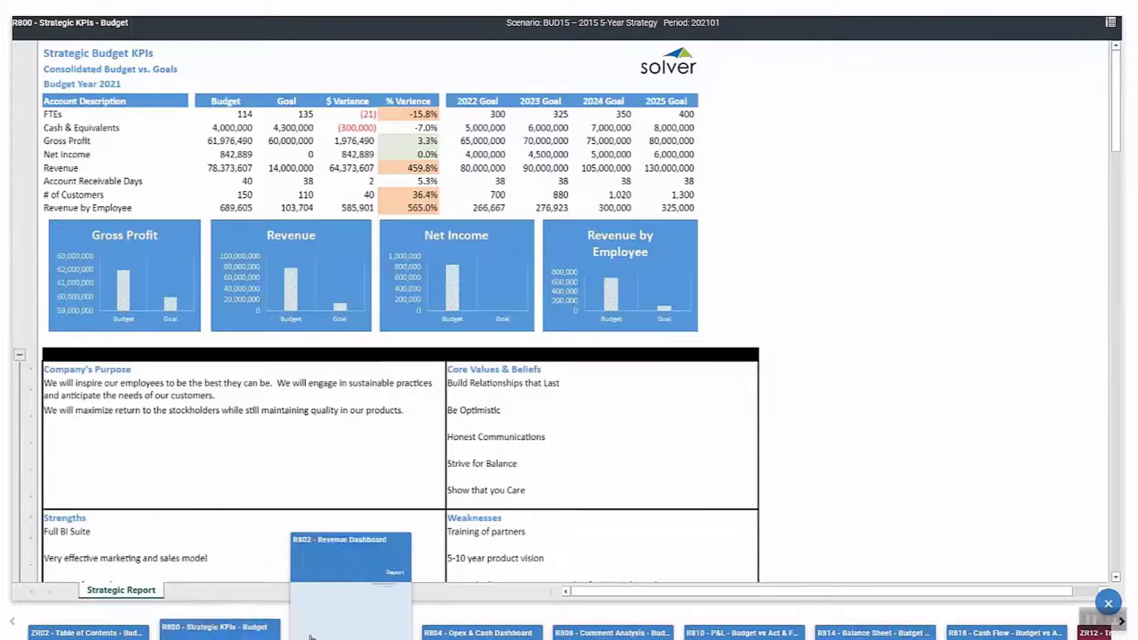
left_click(318, 633)
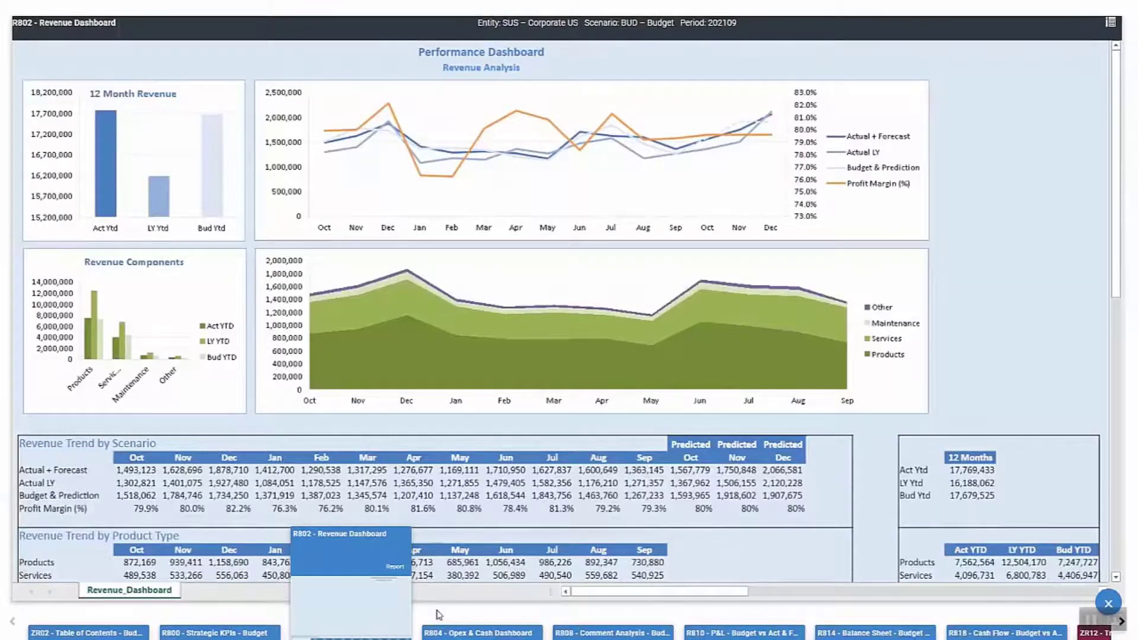
mouse_move(876, 632)
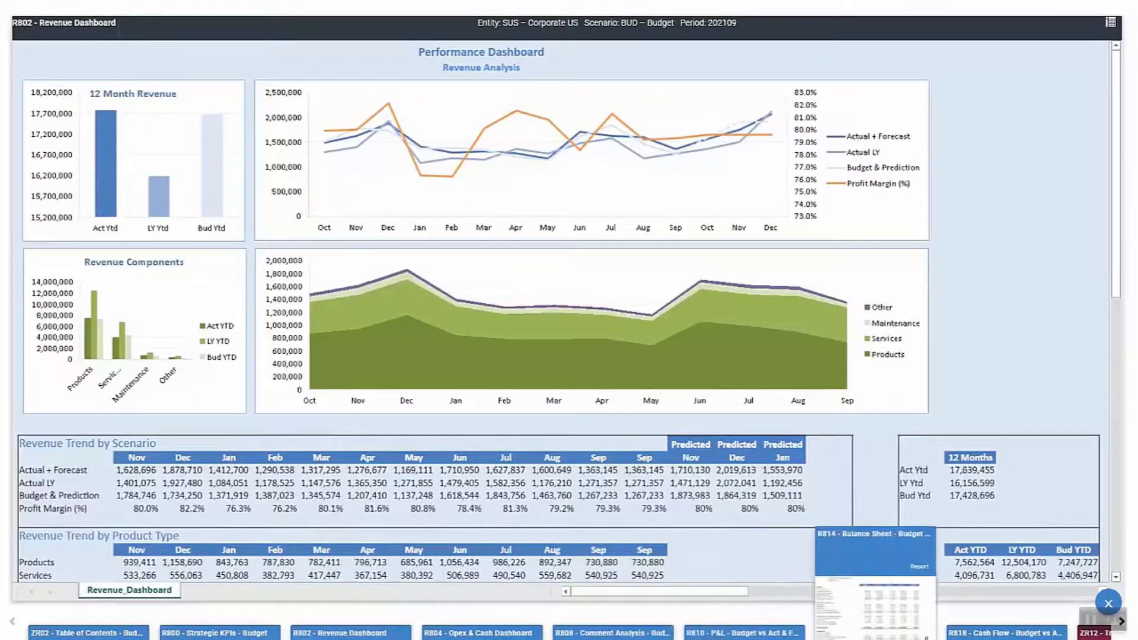
left_click(922, 633)
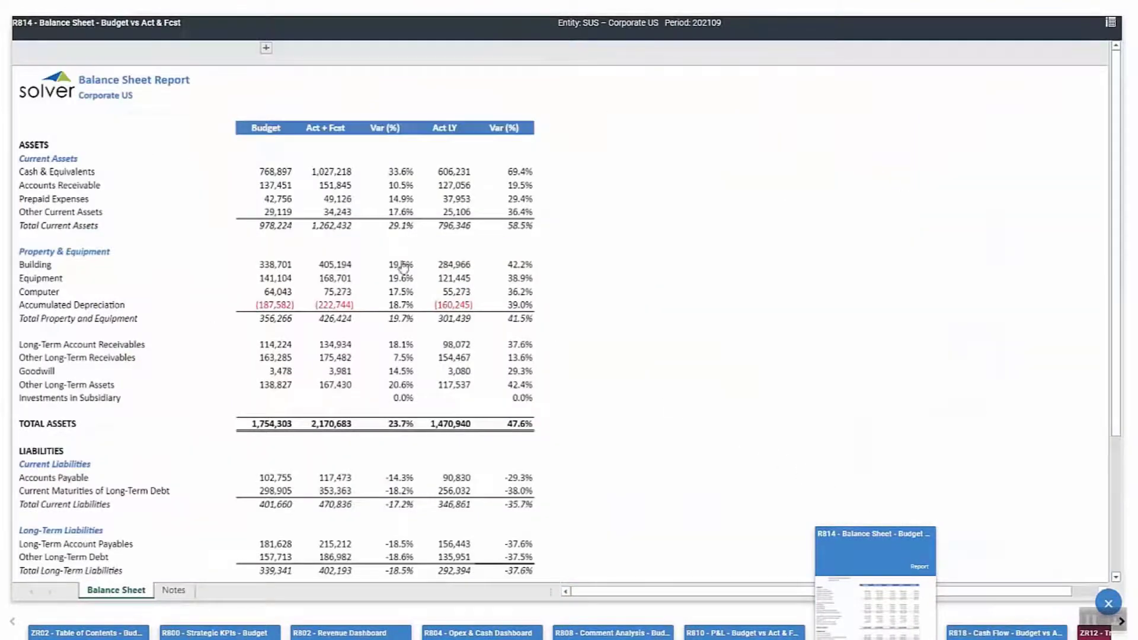
double_click(286, 174)
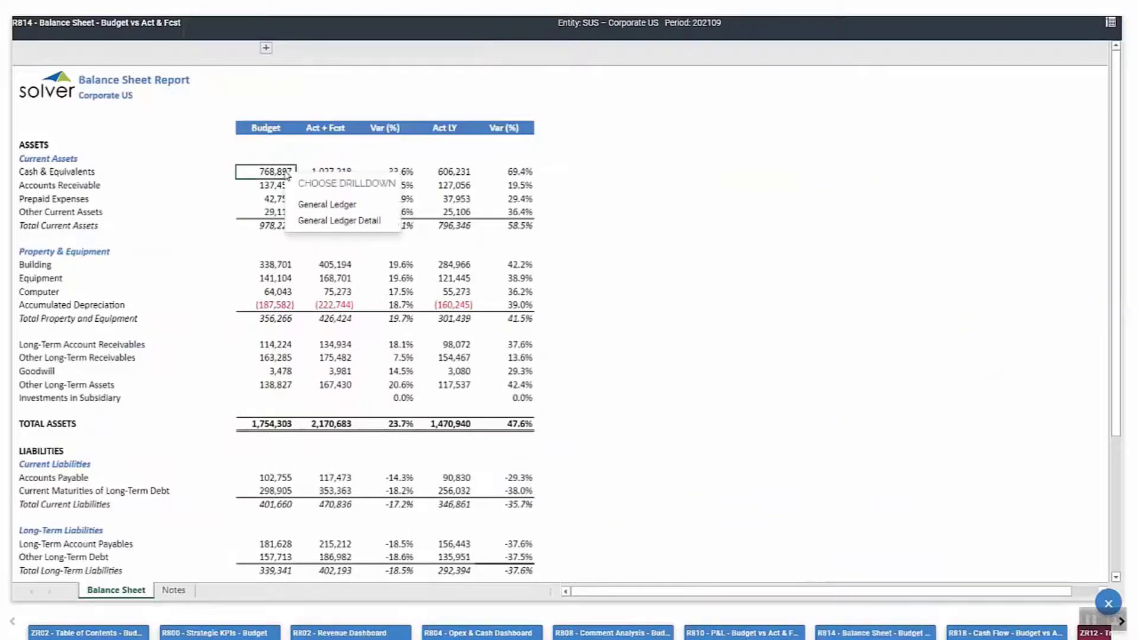